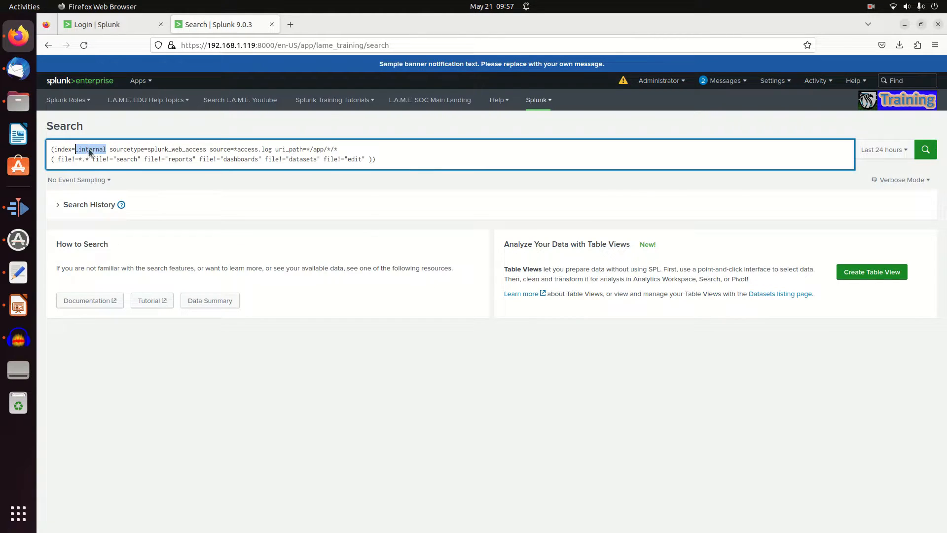
Examine the query's index, sourcetype, source and uri_path filters and the exclusions for file values such as search, reports and dashboards
double_click(96, 150)
double_click(178, 149)
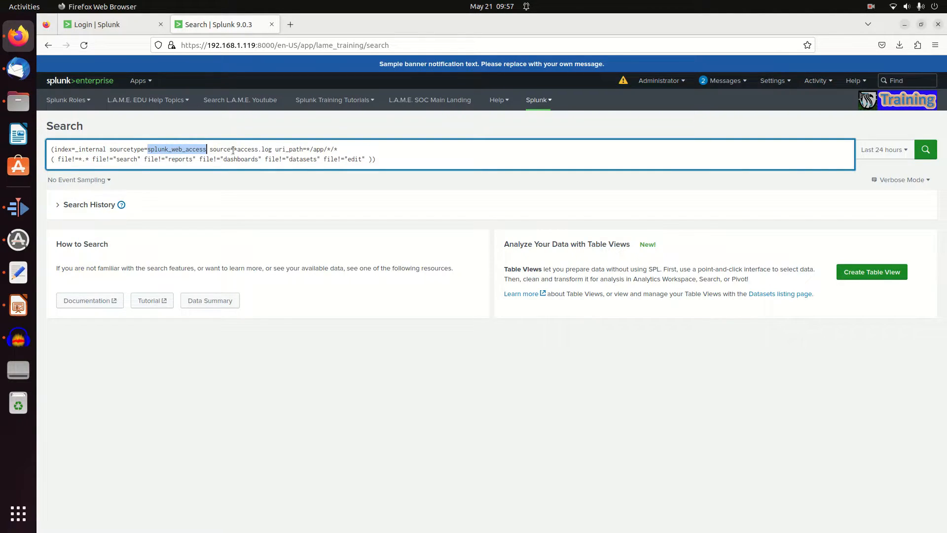
double_click(261, 150)
left_click(220, 150)
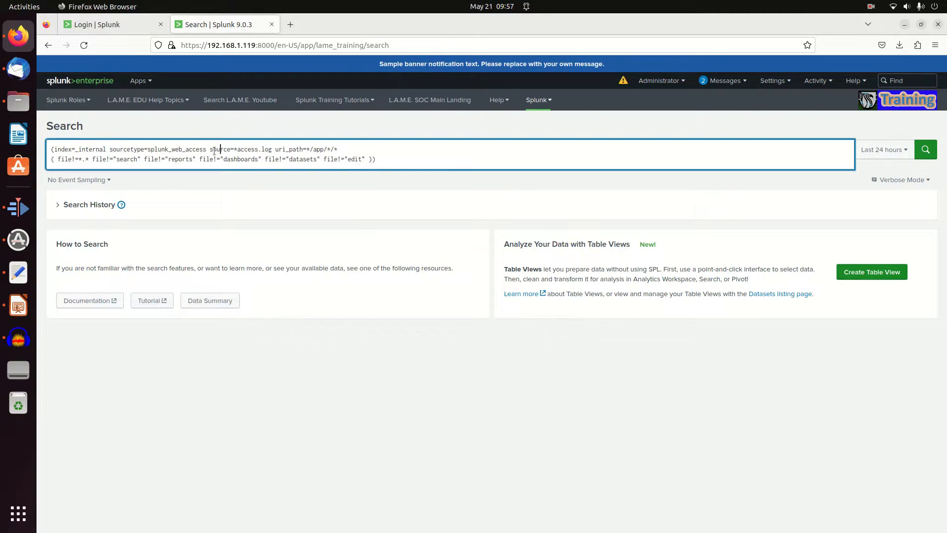
left_click_drag(209, 149, 272, 149)
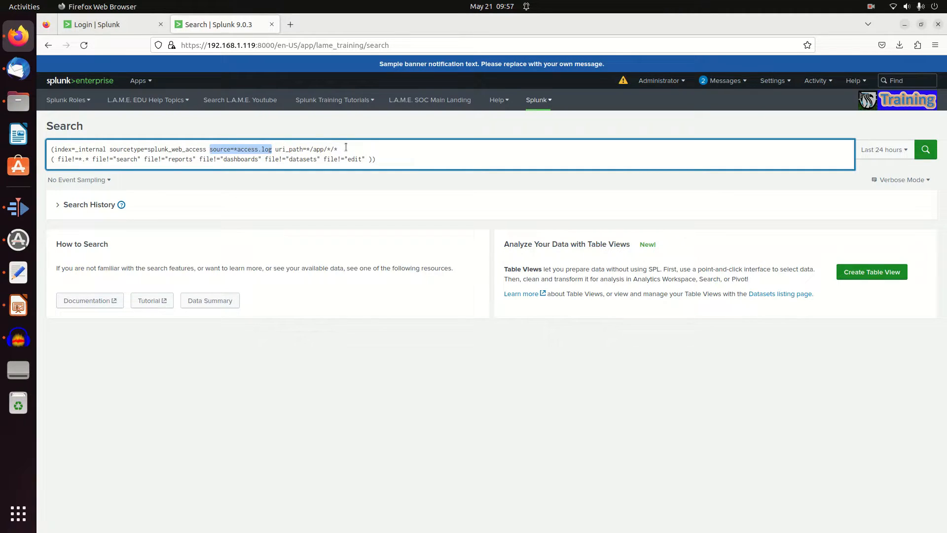
double_click(319, 150)
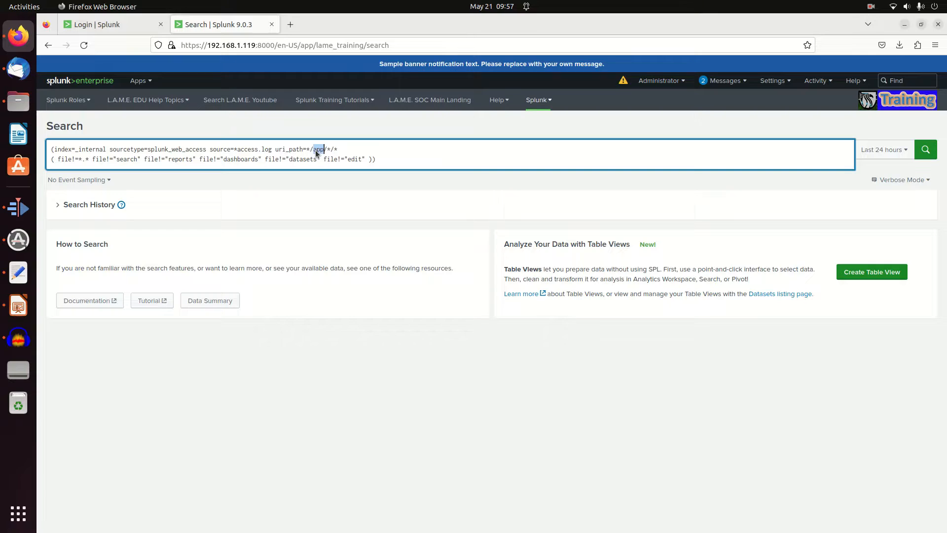
left_click(341, 150)
triple_click(341, 149)
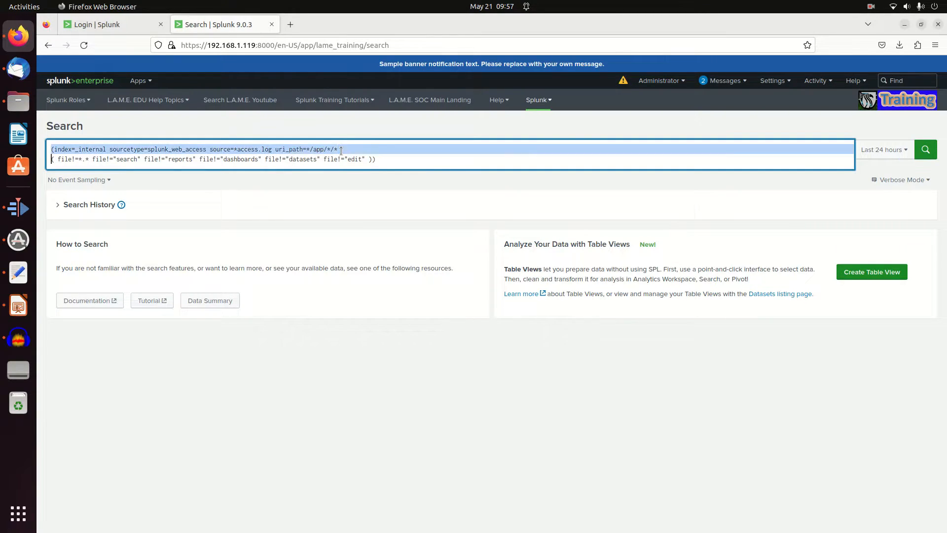
left_click(341, 149)
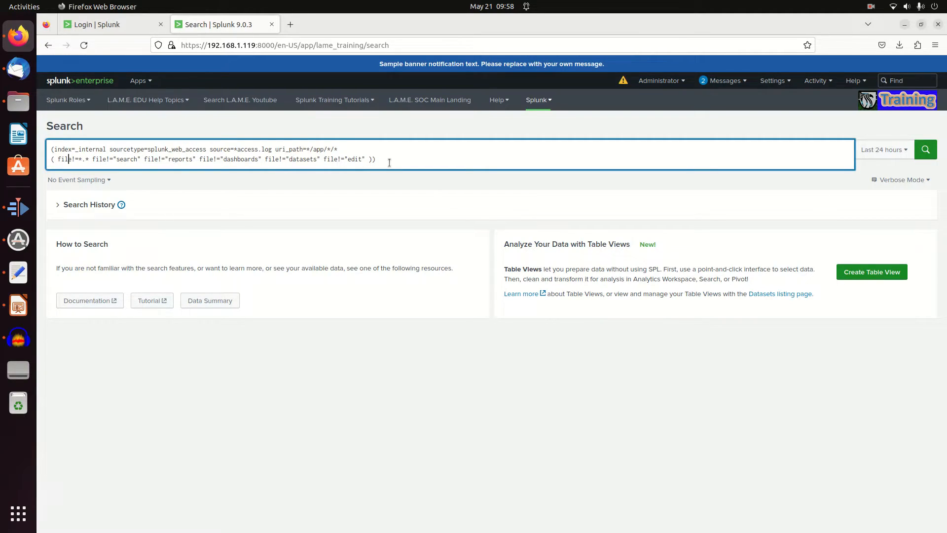
left_click_drag(389, 163, 45, 159)
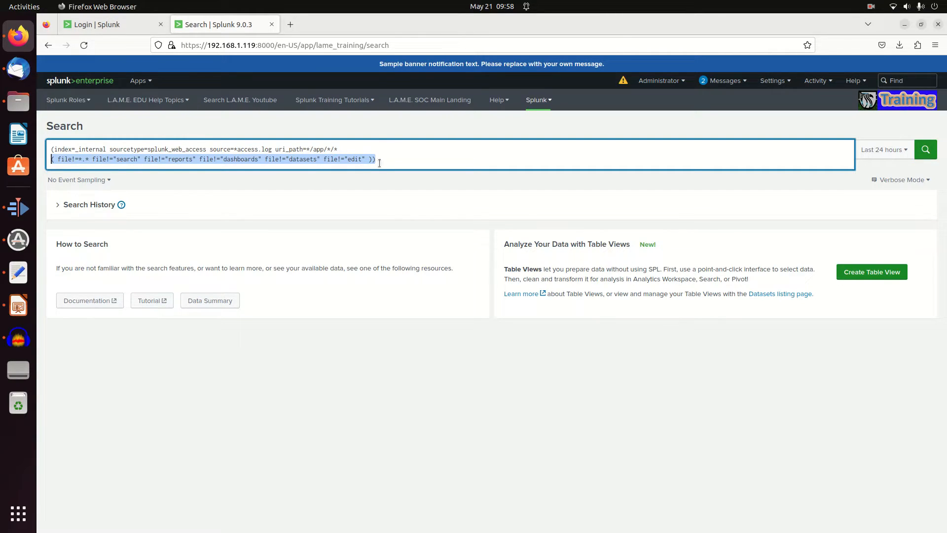
left_click(356, 158)
left_click(351, 150)
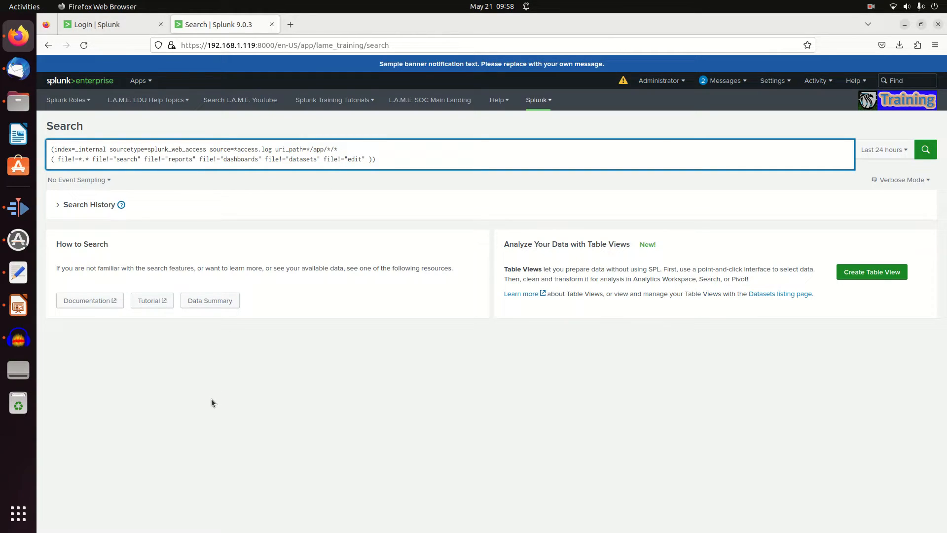
left_click(402, 157)
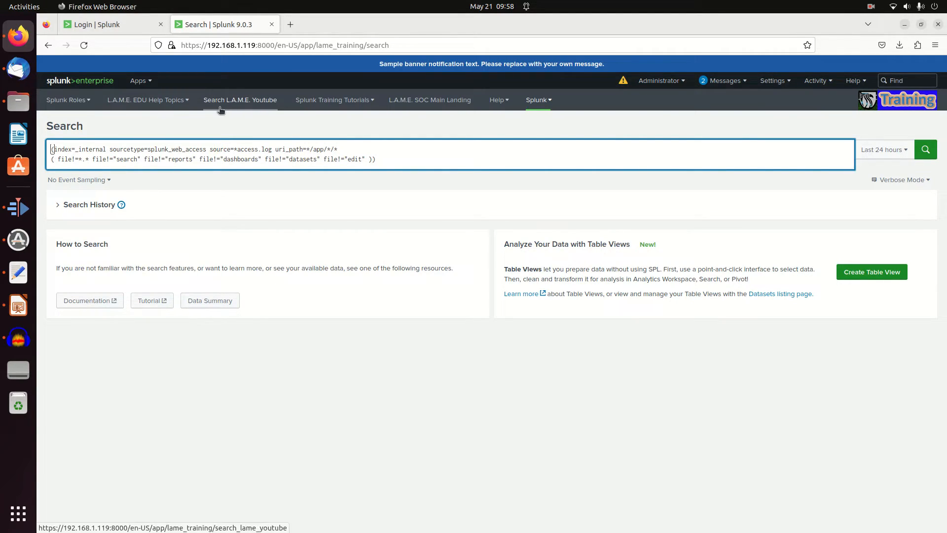
Duplicate the search tab and visit the Ingesting New Logs on Remote System and L.A.M.E. SOC Main Landing dashboards in the copy
right_click(223, 25)
left_click(260, 82)
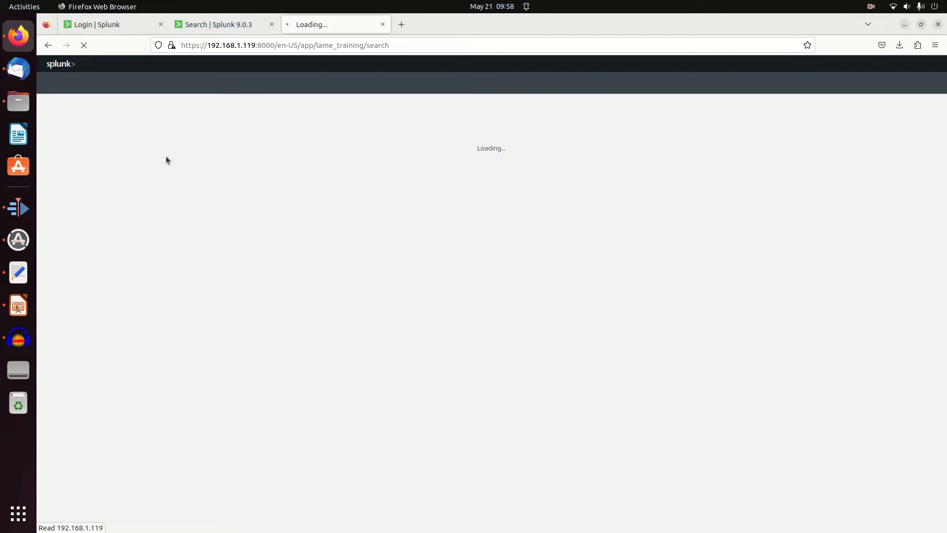
left_click(74, 81)
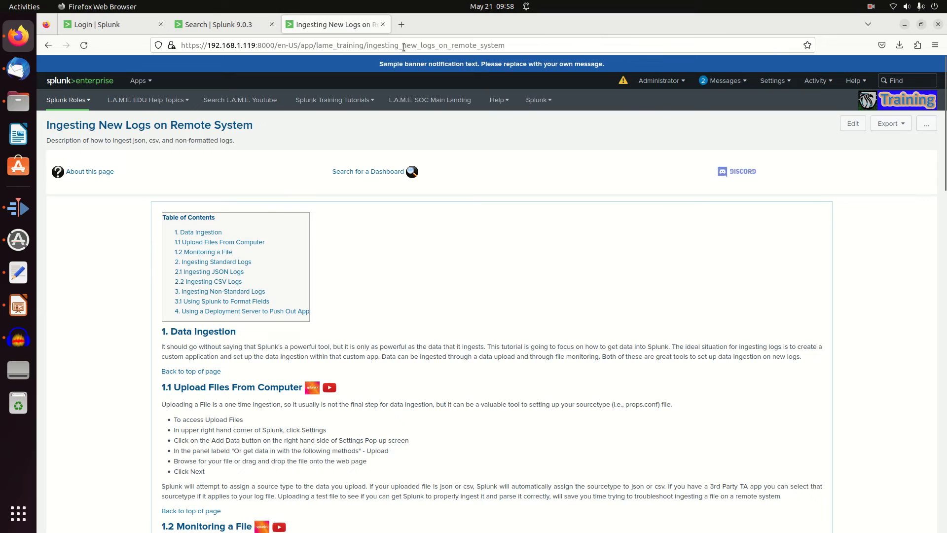
double_click(403, 46)
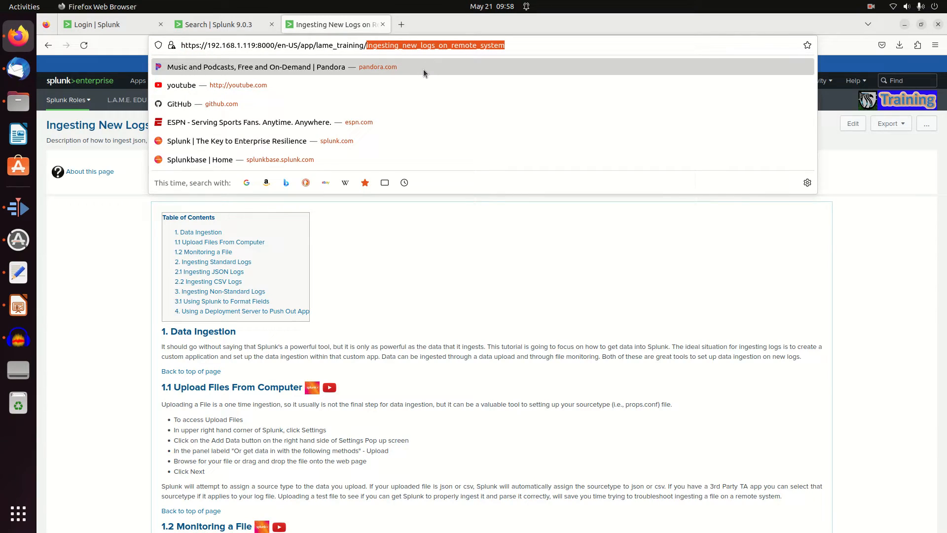
left_click(80, 273)
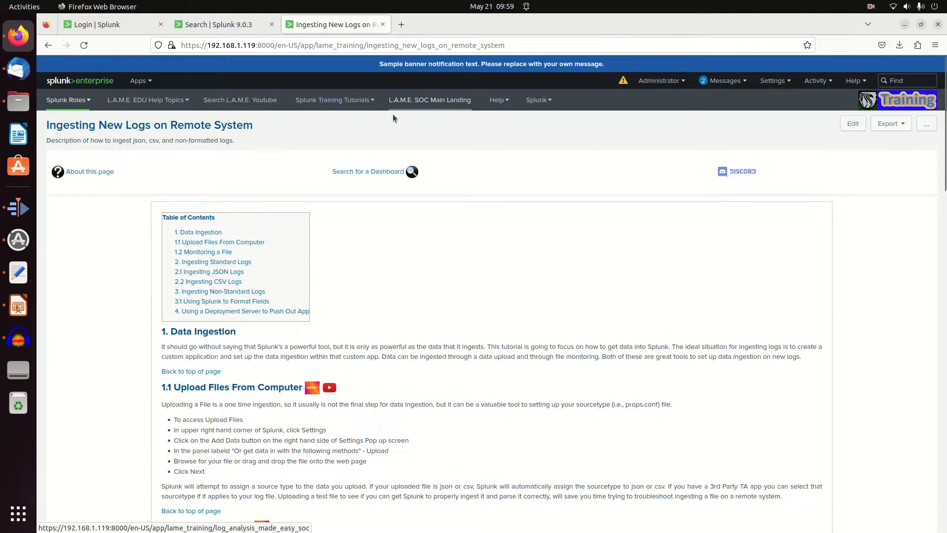
left_click(451, 104)
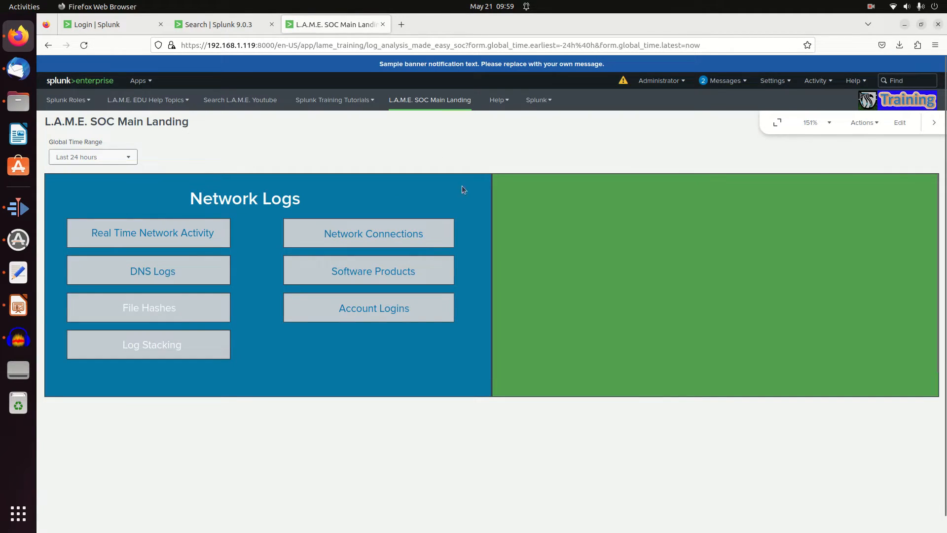
Return to the original search tab and run the dashboard access query over the last 24 hours
left_click(233, 26)
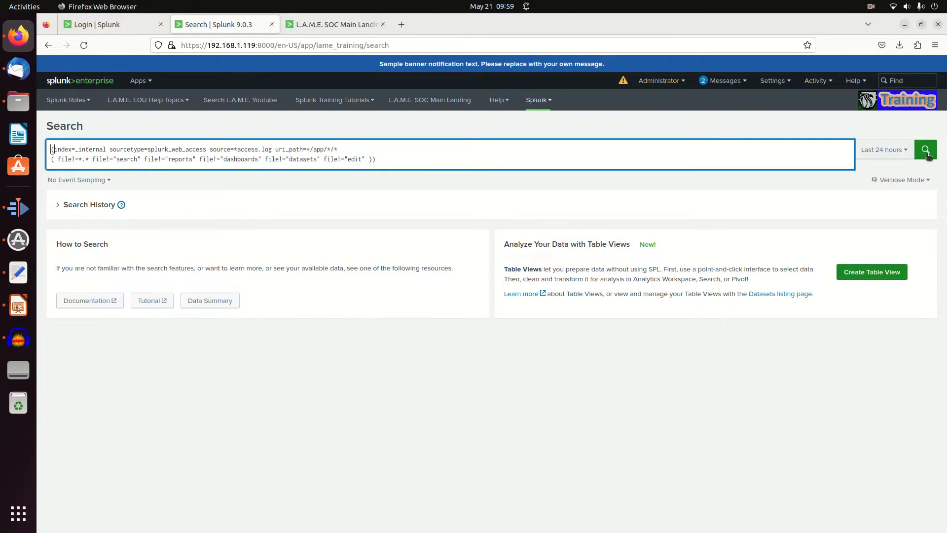
left_click(884, 150)
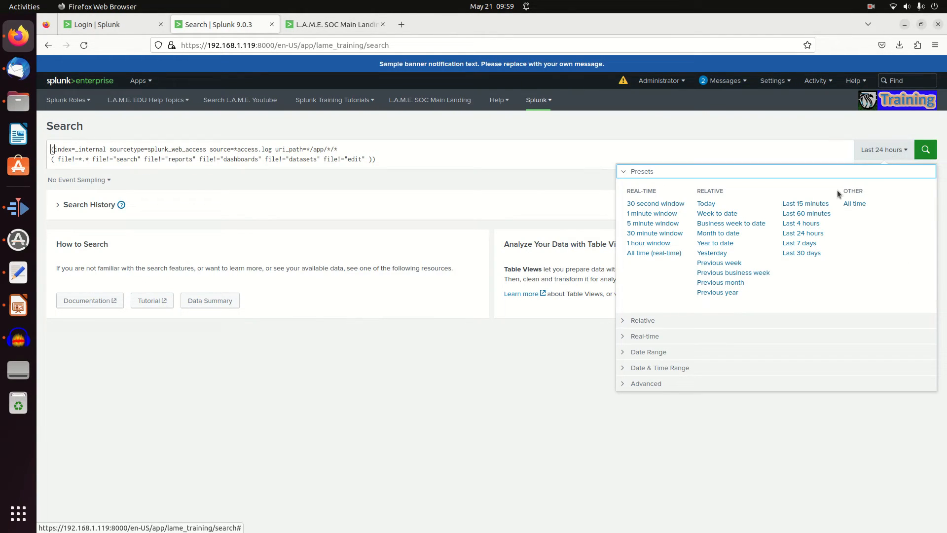
left_click(803, 232)
left_click(926, 150)
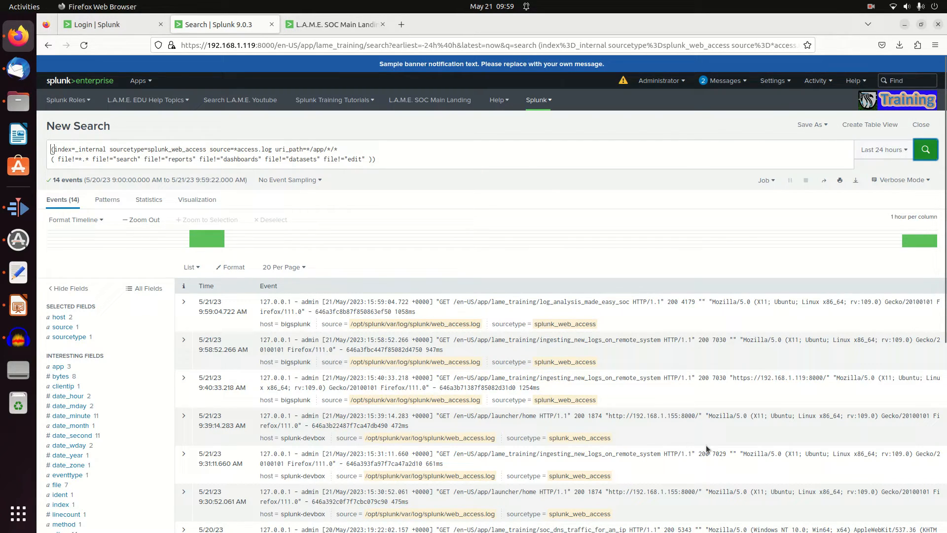
scroll(704, 445, "down", 1)
scroll(505, 367, "up", 1)
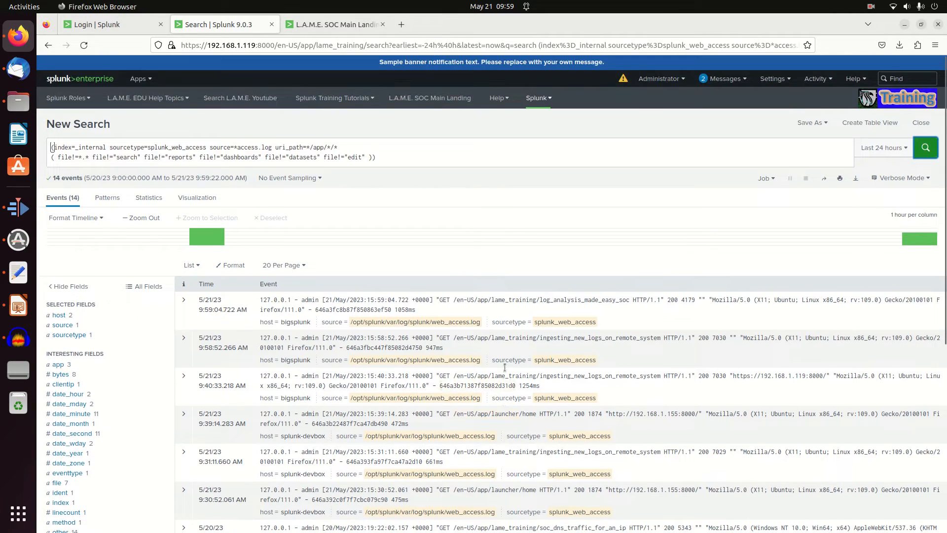
Append a new line to the query that starts a table command with the user field
left_click(409, 157)
key("ctrl+a")
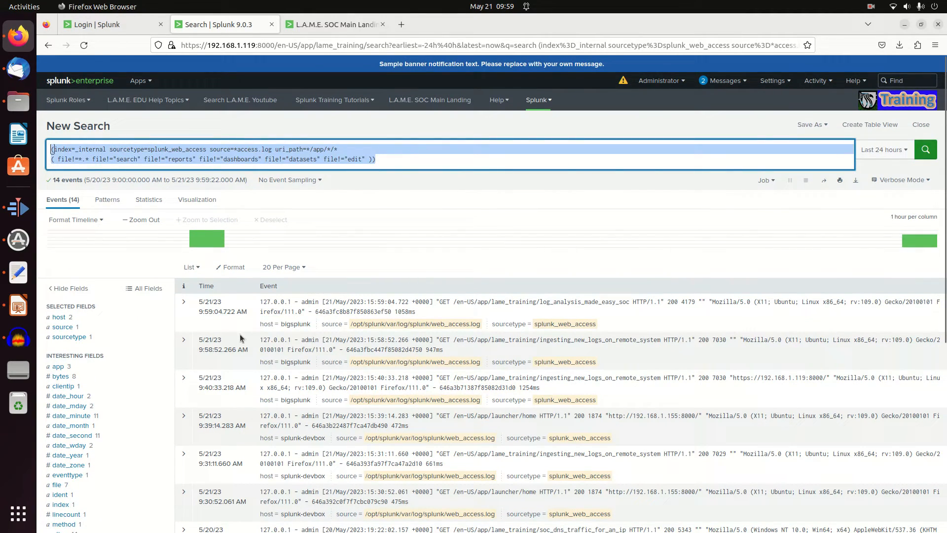
left_click(425, 159)
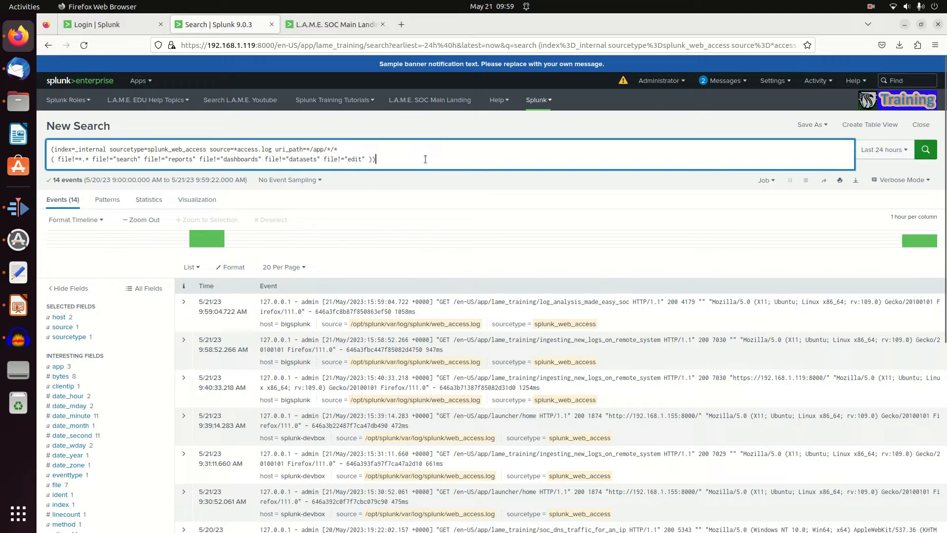
key("shift+Return")
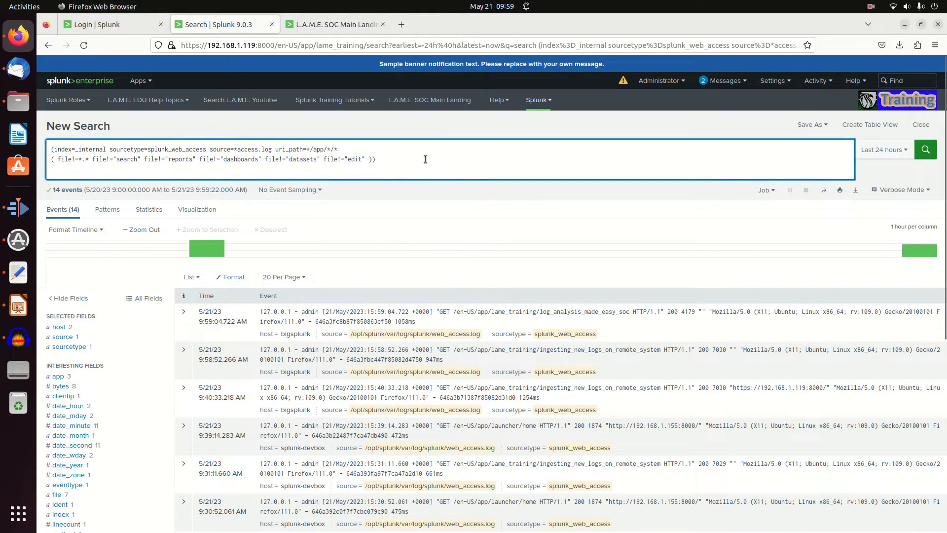
type("| table user, d")
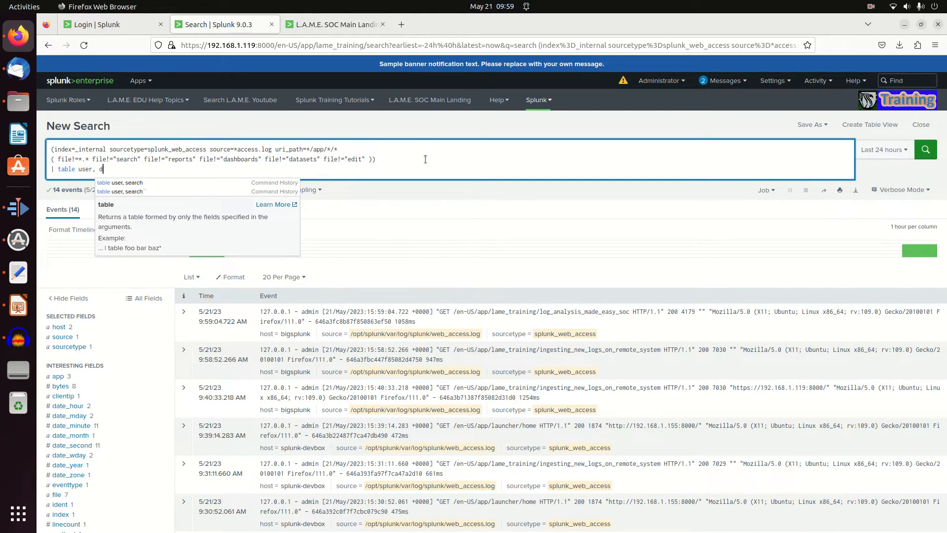
Expand the newest event and examine its extracted fields for the app and dashboard names
left_click(181, 330)
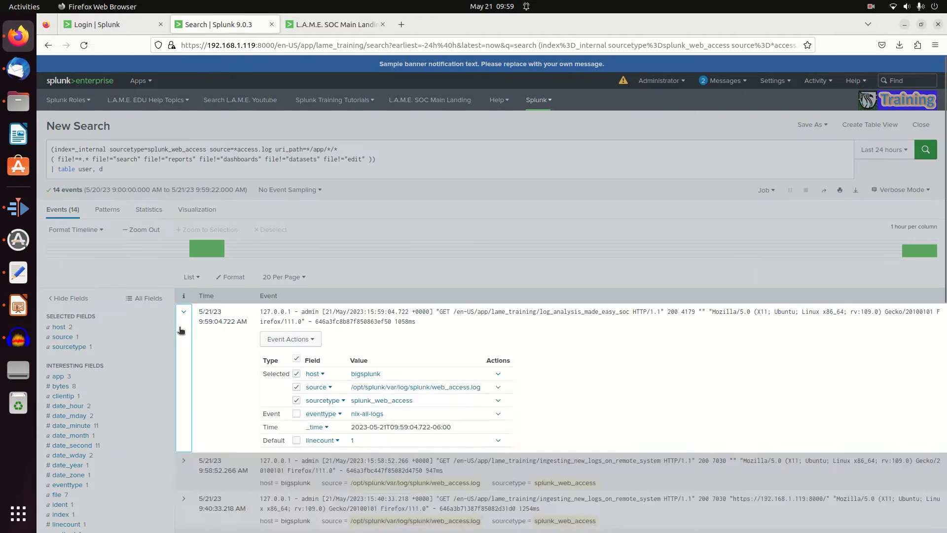
scroll(310, 397, "down", 2)
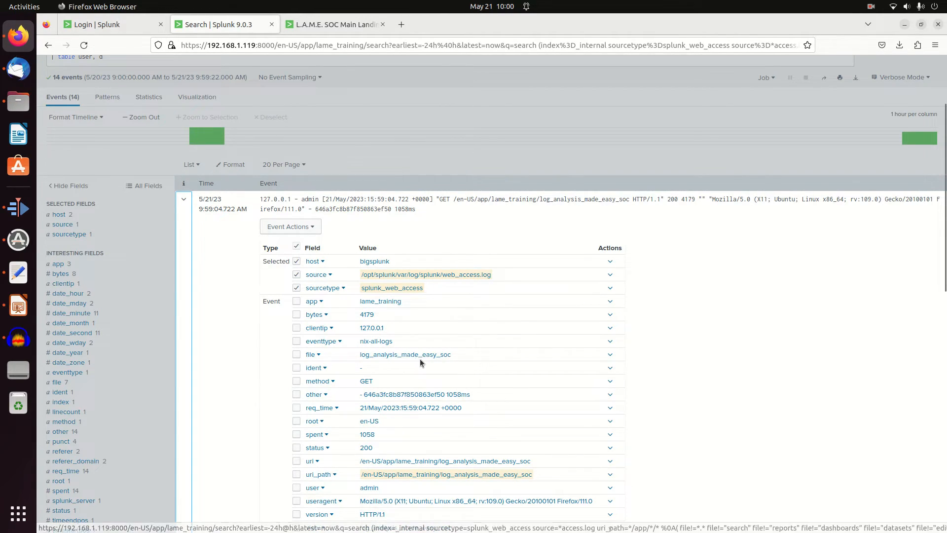
scroll(405, 357, "up", 3)
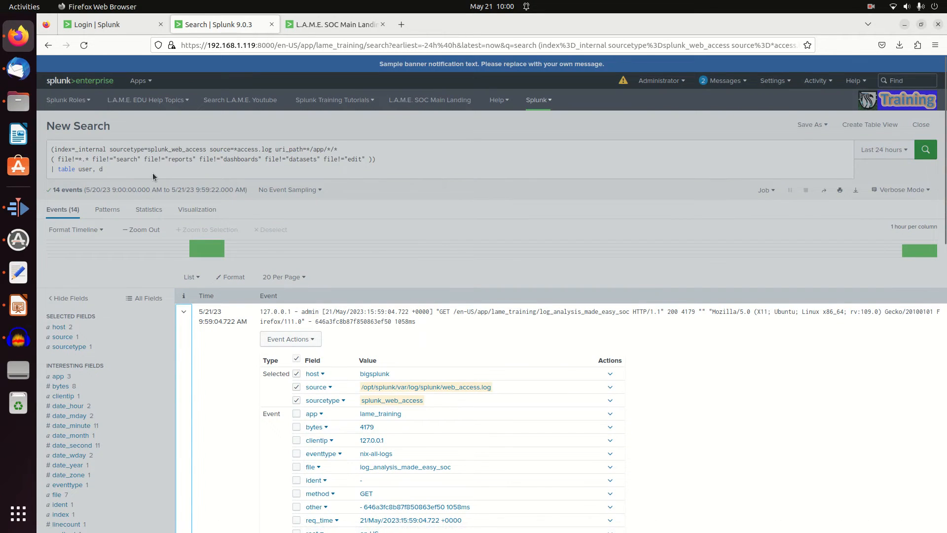
Complete the last query line as "| table user, app, file" and run the search
left_click(128, 170)
key("BackSpace")
type("a")
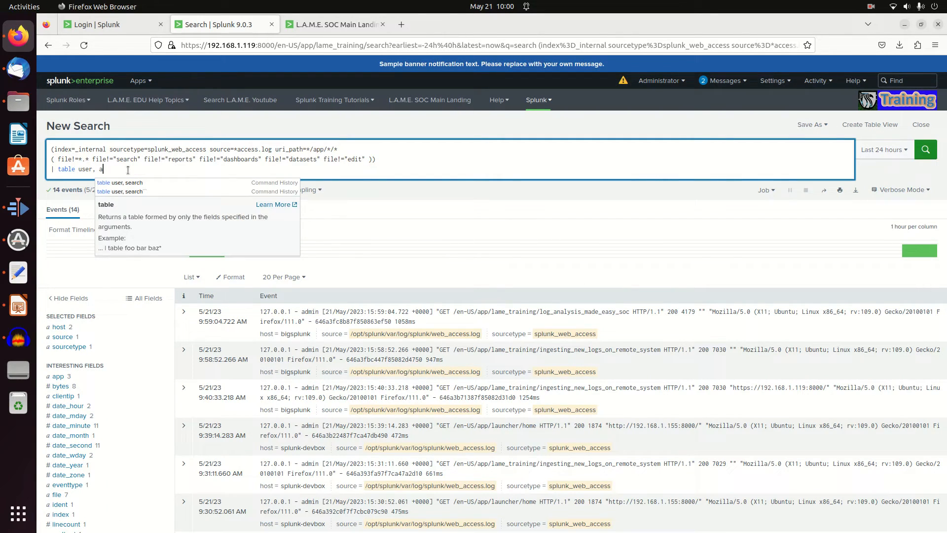
type("pp, file")
key("Return")
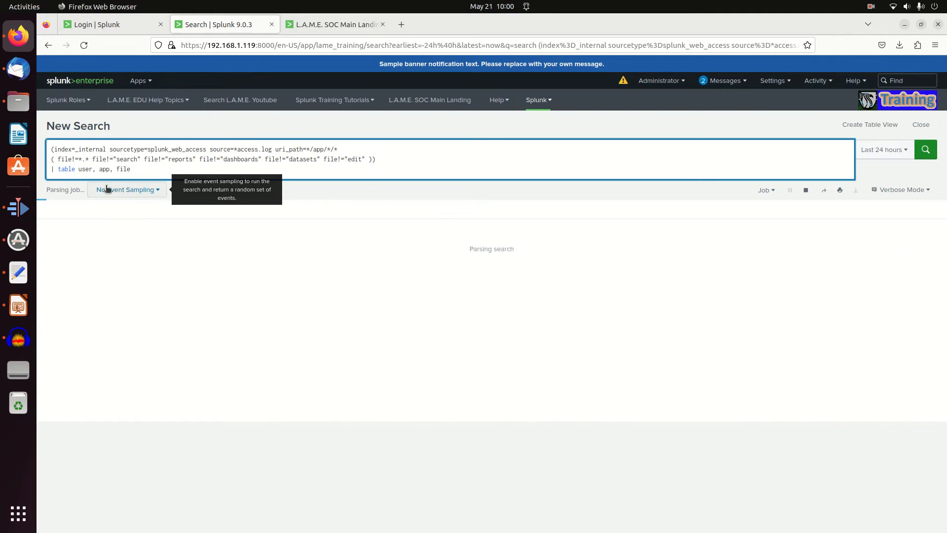